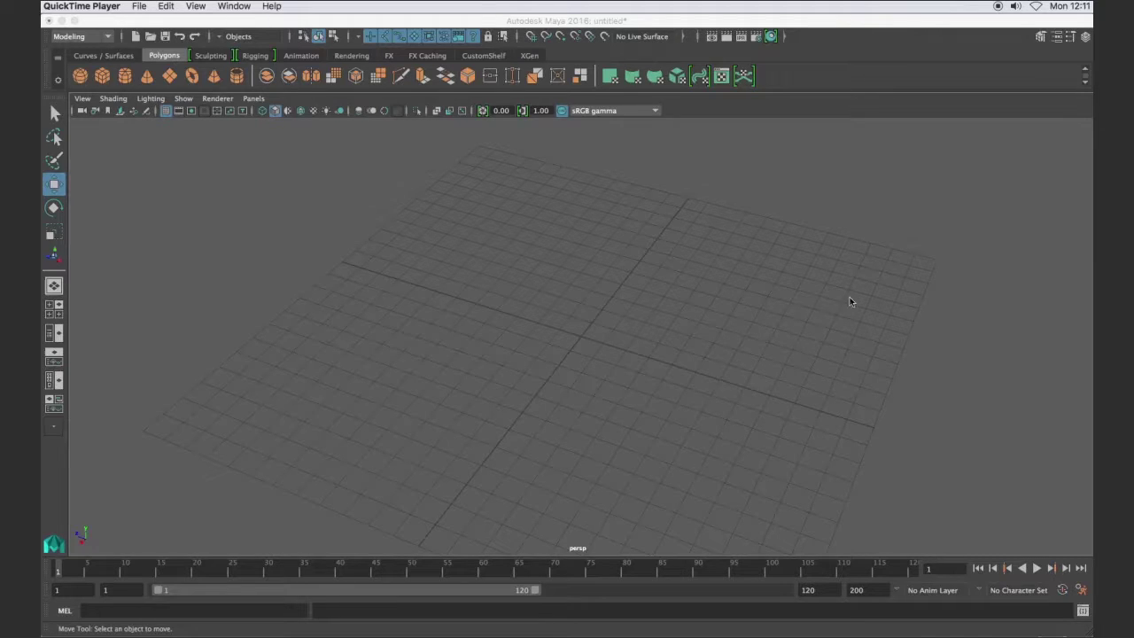
Step: Open the Modeling Toolkit panel and create a polygon sphere at the origin from the shelf
left_click(1041, 39)
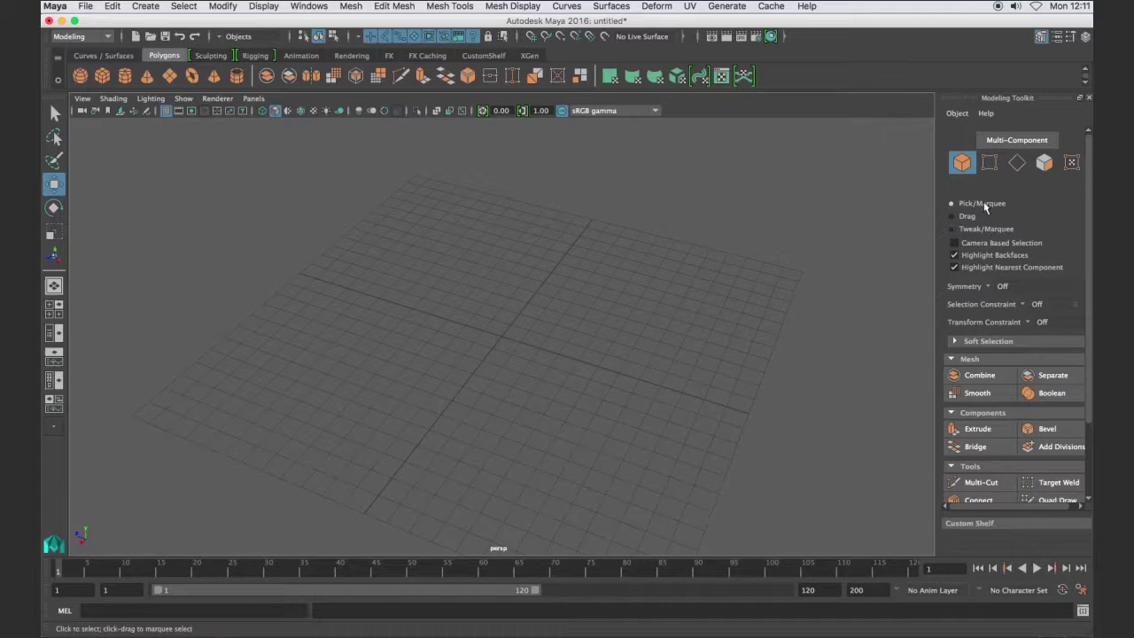
left_click(80, 75)
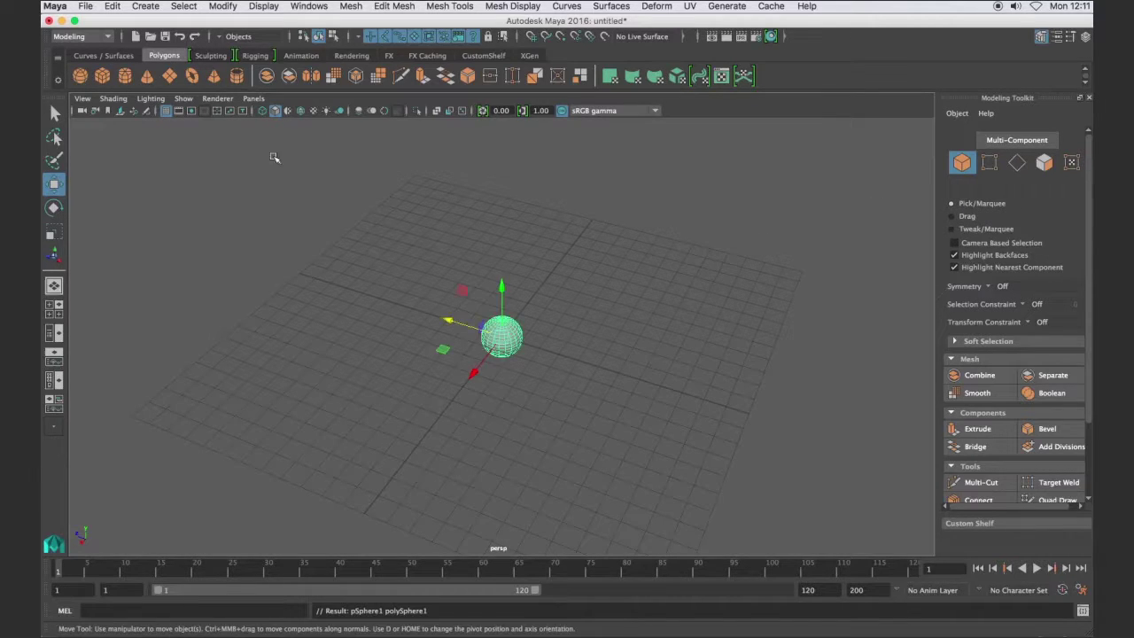
scroll(558, 268, "up", 5)
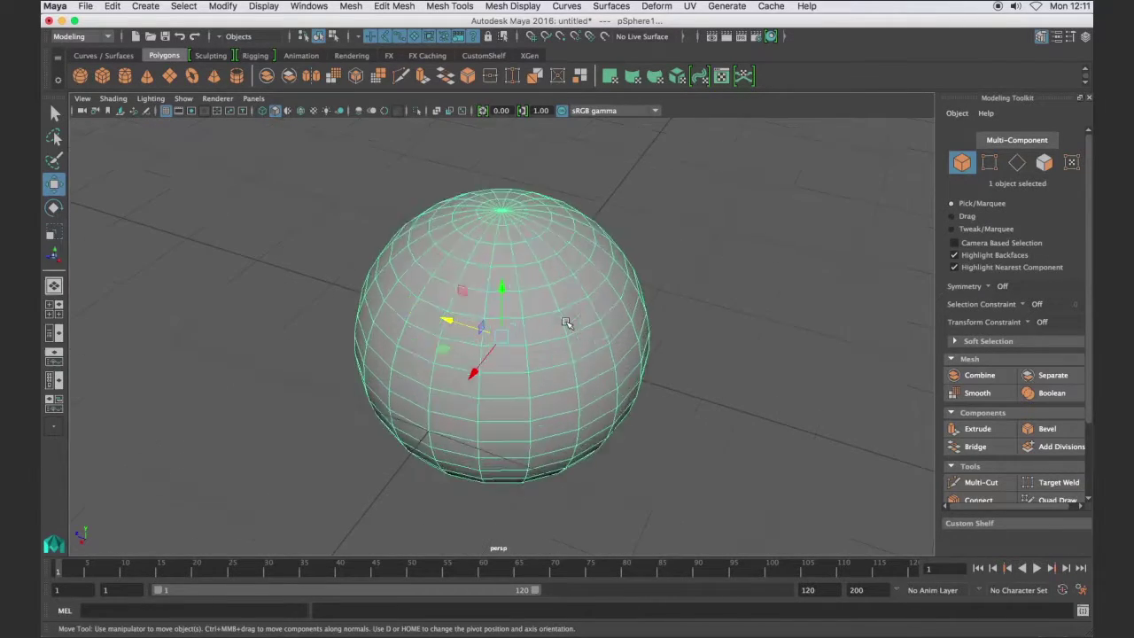
Step: Switch to Object Mode and select pSphere1, ready for moving
right_click_drag(656, 254, 714, 237)
left_click(777, 240)
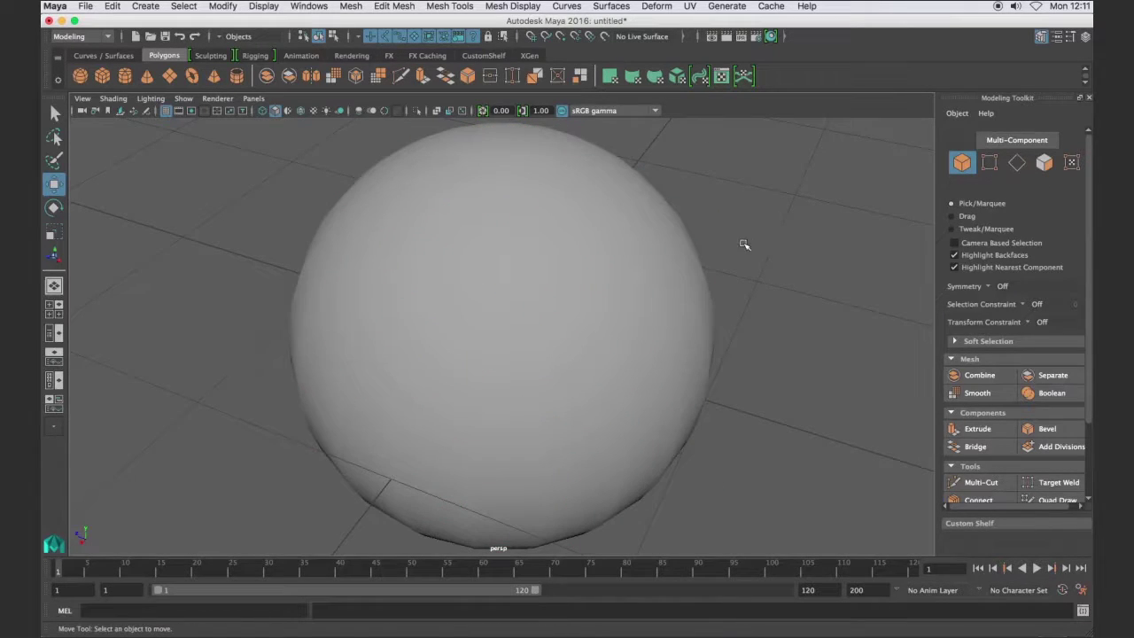
left_click(54, 114)
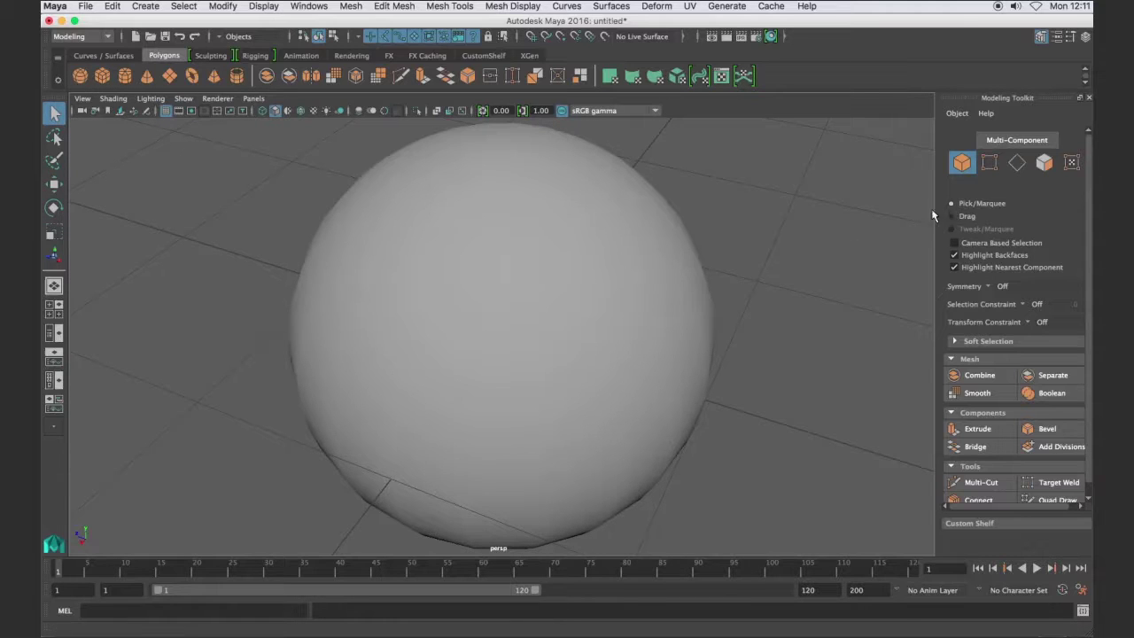
left_click(612, 267)
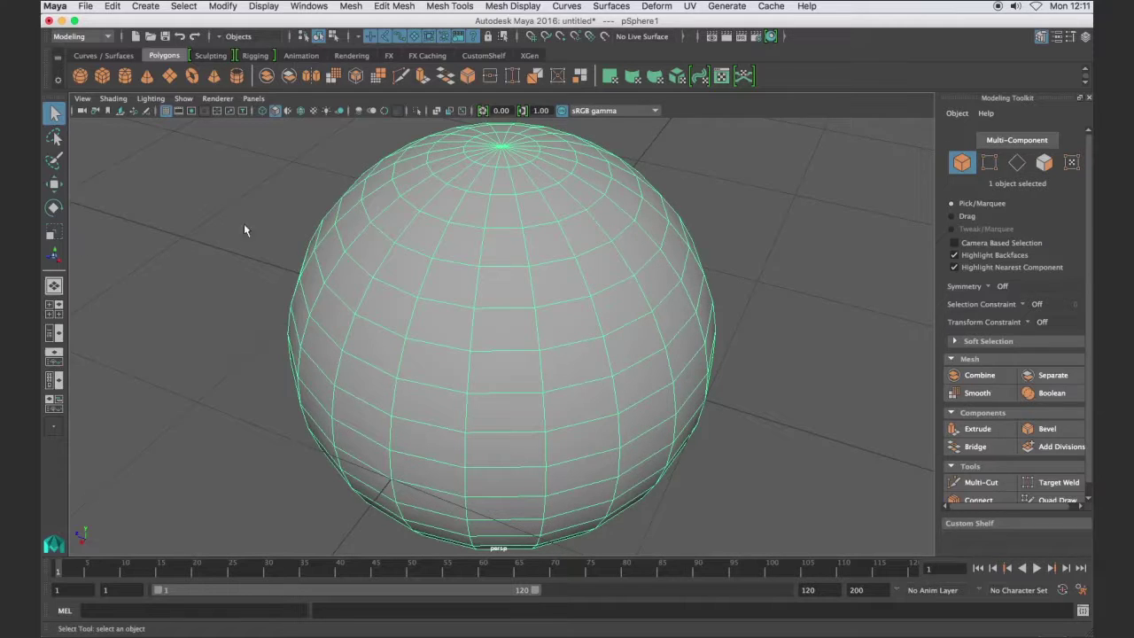
key("w")
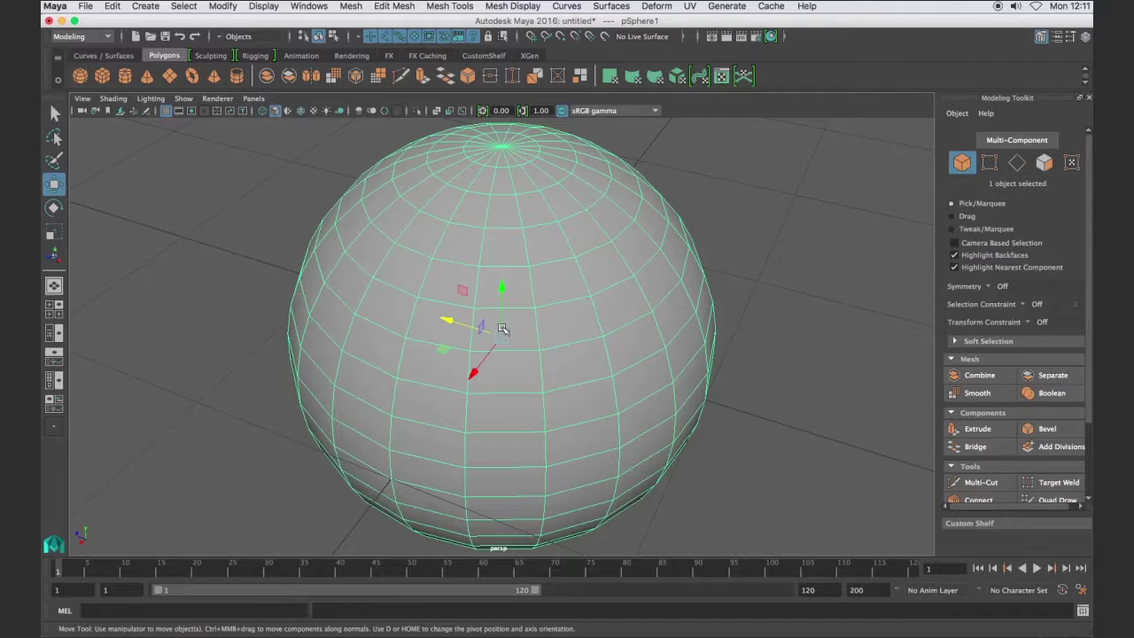
Step: In face mode, select a single face and pull it outward into a bulge
left_click(805, 242)
left_click(1044, 162)
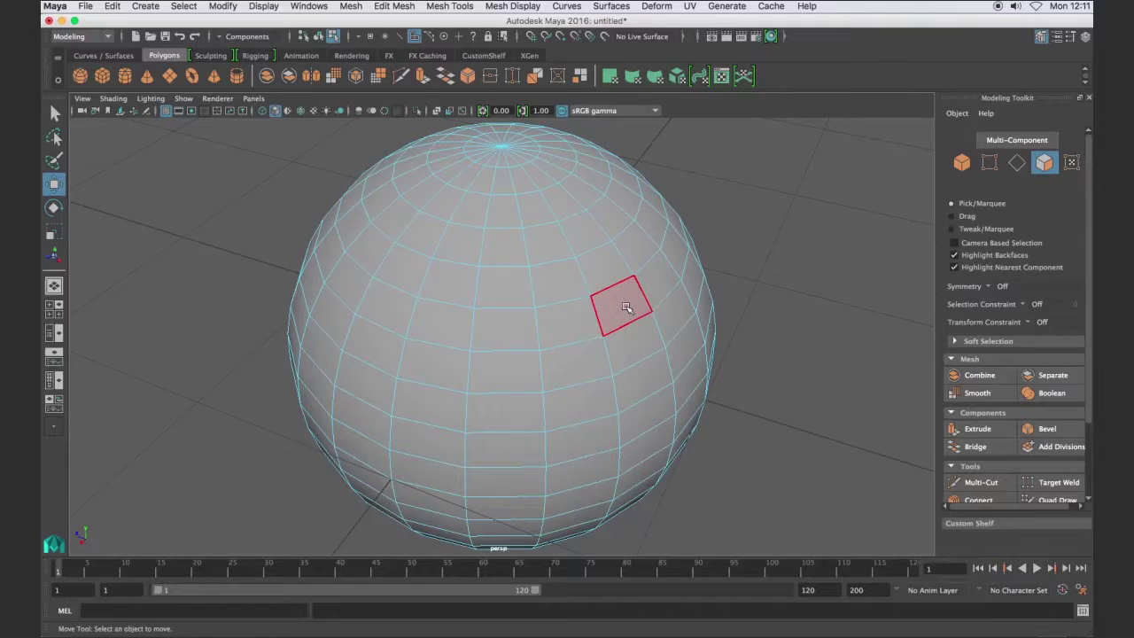
left_click(626, 308)
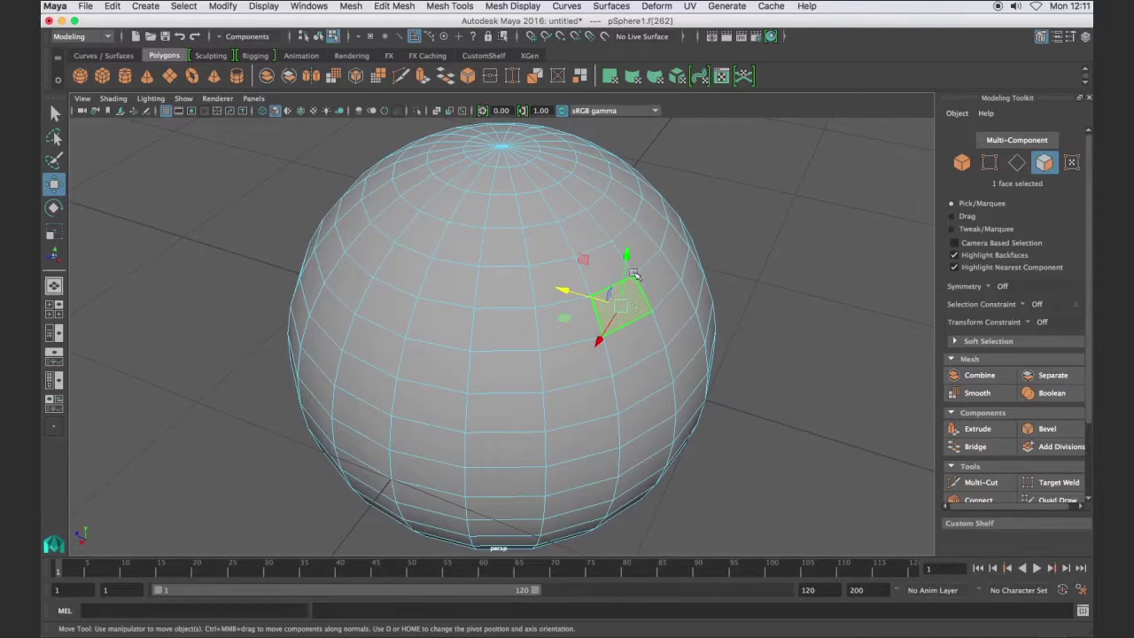
left_click(594, 322, "shift")
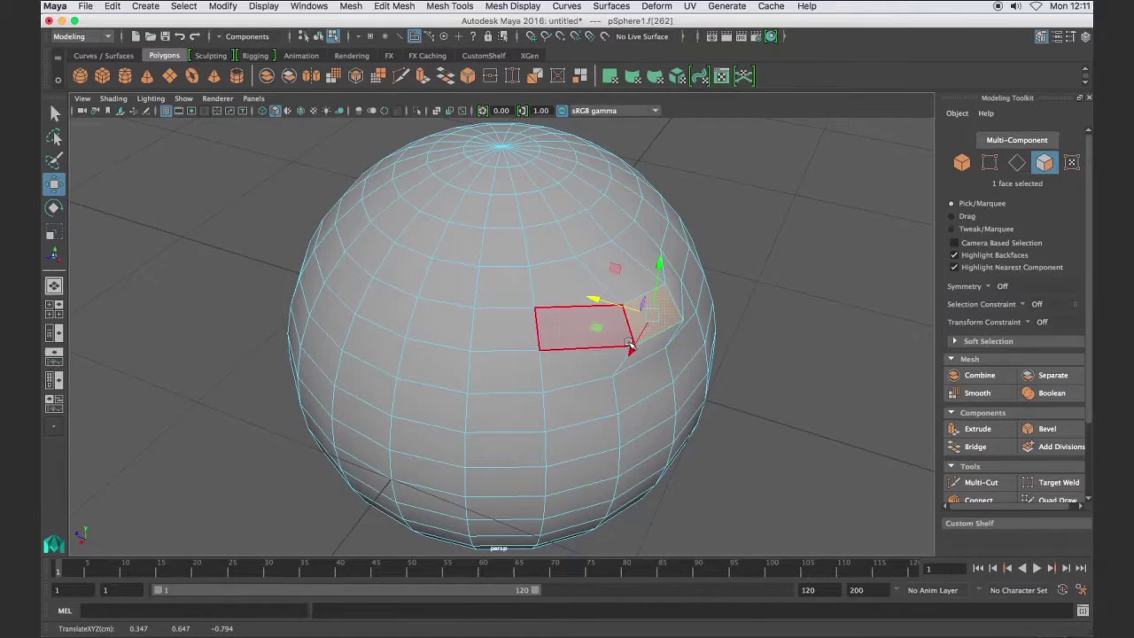
left_click(612, 360, "shift")
left_click(642, 322)
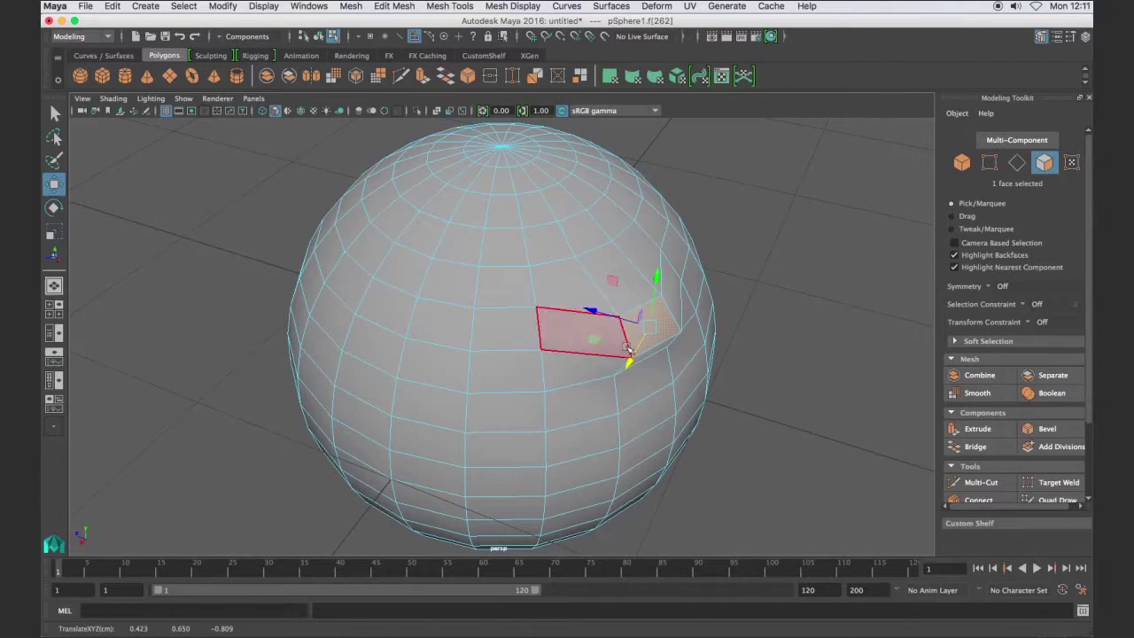
left_click_drag(660, 276, 657, 265)
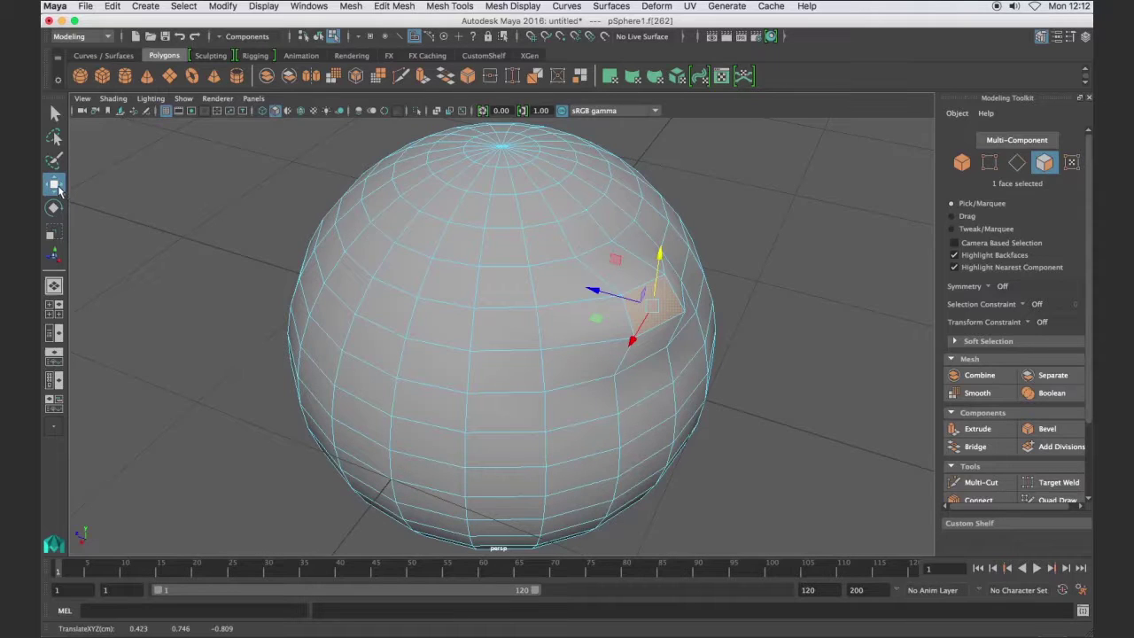
Step: Set the Move tool's axis orientation to World and switch face selection to Drag mode
double_click(54, 186)
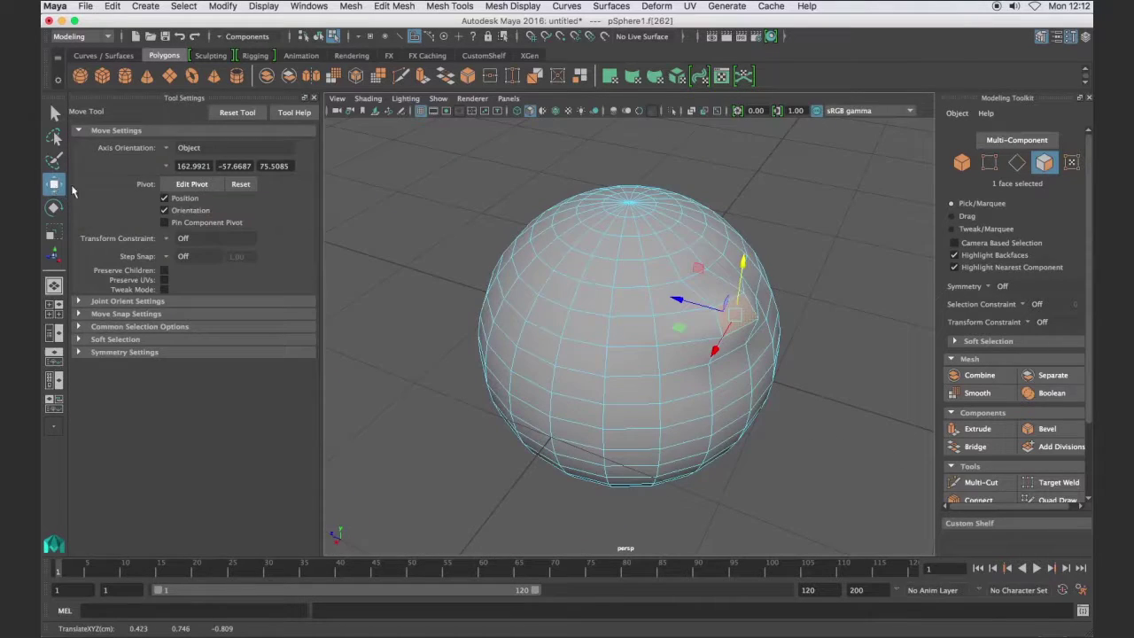
left_click(190, 148)
left_click(190, 162)
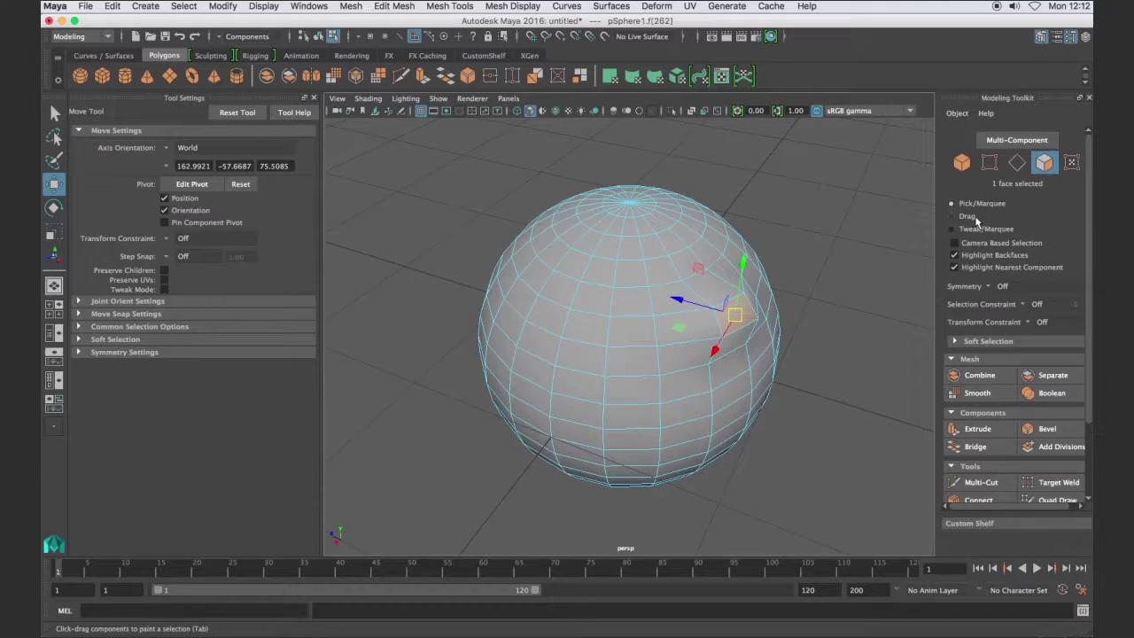
left_click(841, 295)
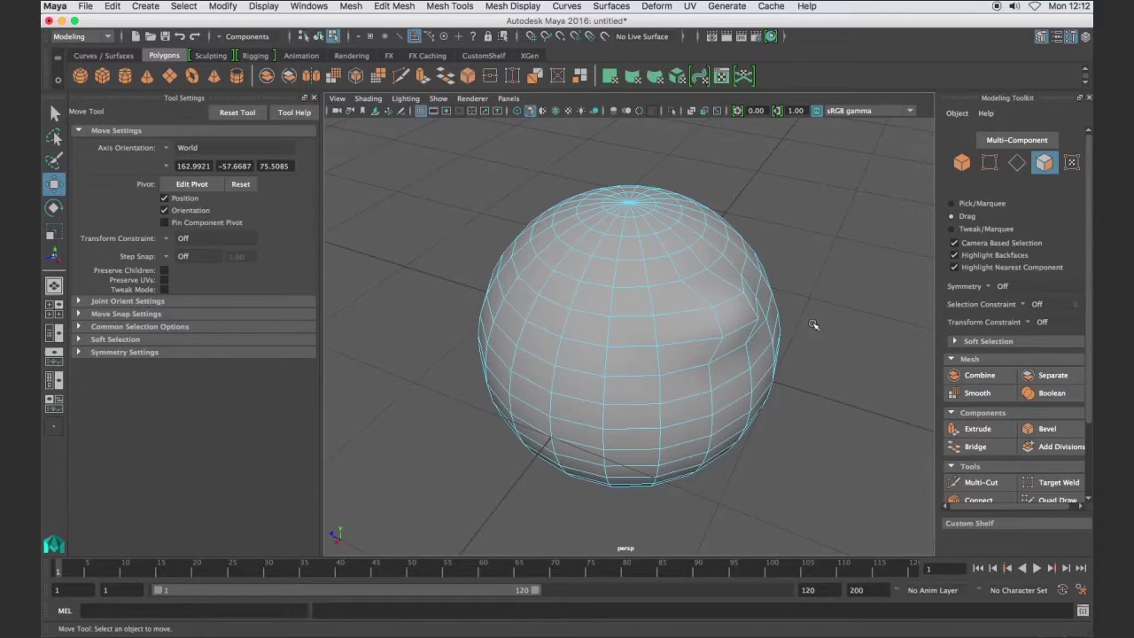
Step: Drag-select a strip of faces, test-move and undo it, then return to Pick/Marquee
mouse_move(625, 307)
left_mouse_down()
mouse_move(632, 436)
mouse_move(603, 449)
mouse_move(549, 438)
mouse_move(536, 385)
mouse_move(580, 304)
mouse_move(600, 304)
mouse_move(571, 428)
mouse_move(605, 458)
mouse_move(646, 451)
mouse_move(633, 333)
mouse_move(574, 319)
left_mouse_up()
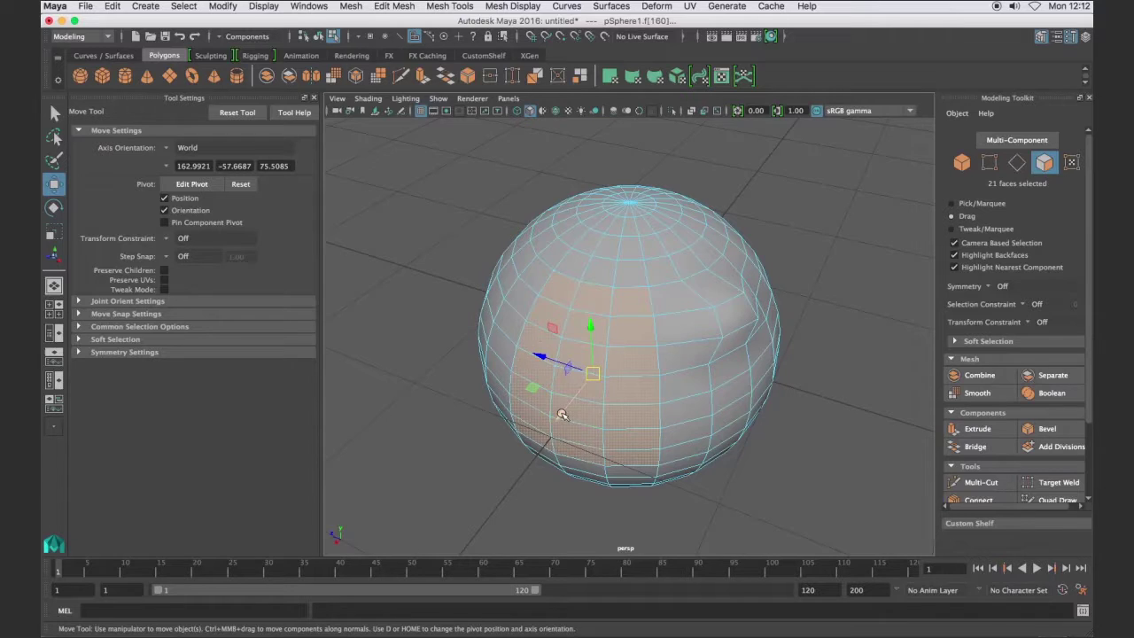
mouse_move(561, 414)
middle_mouse_down()
mouse_move(531, 451)
mouse_move(558, 418)
middle_mouse_up()
key("ctrl+z")
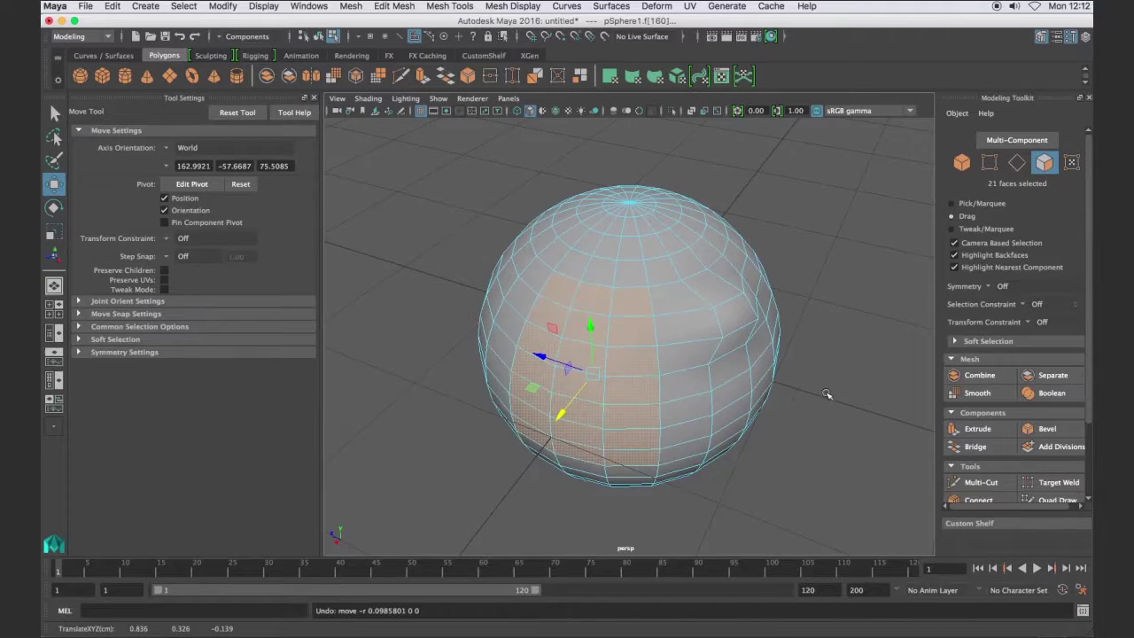
left_click(842, 375)
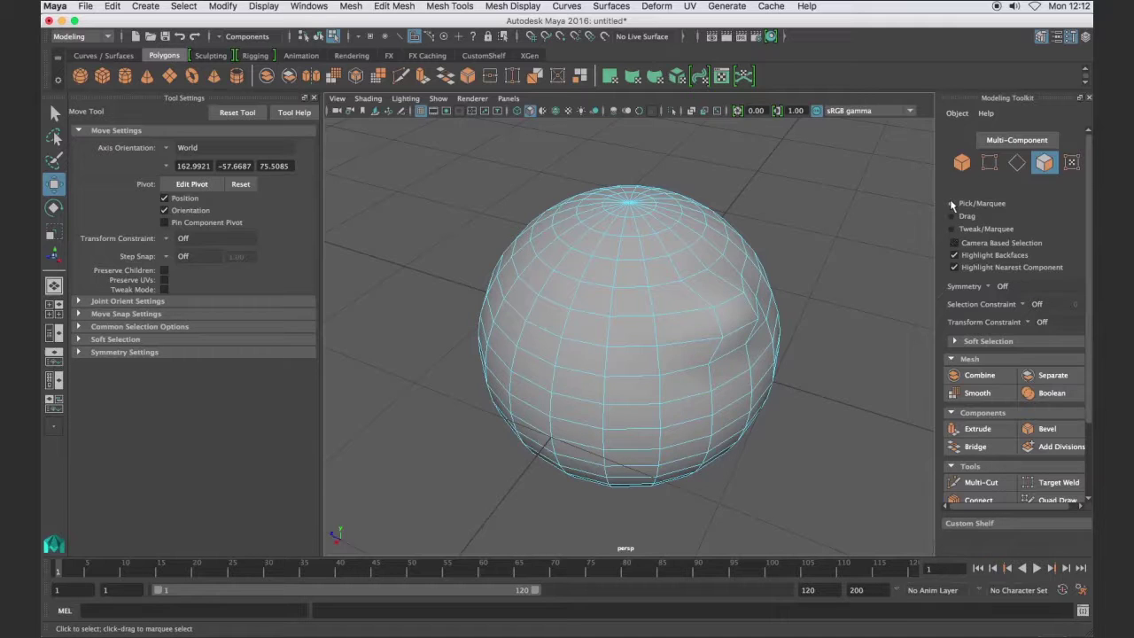
Step: Build an 18-face selection across the sphere's front by clicking and painting faces
left_click(646, 321)
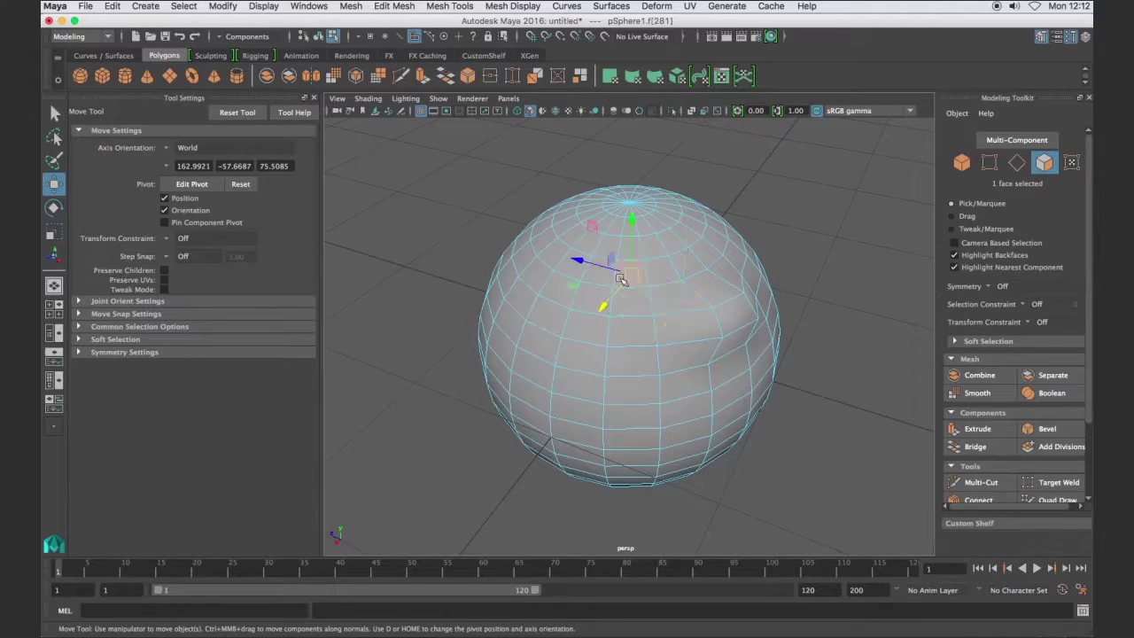
mouse_move(629, 304)
left_mouse_down()
mouse_move(678, 324)
mouse_move(683, 298)
mouse_move(664, 271)
mouse_move(623, 332)
left_mouse_up()
left_click(622, 333, "shift")
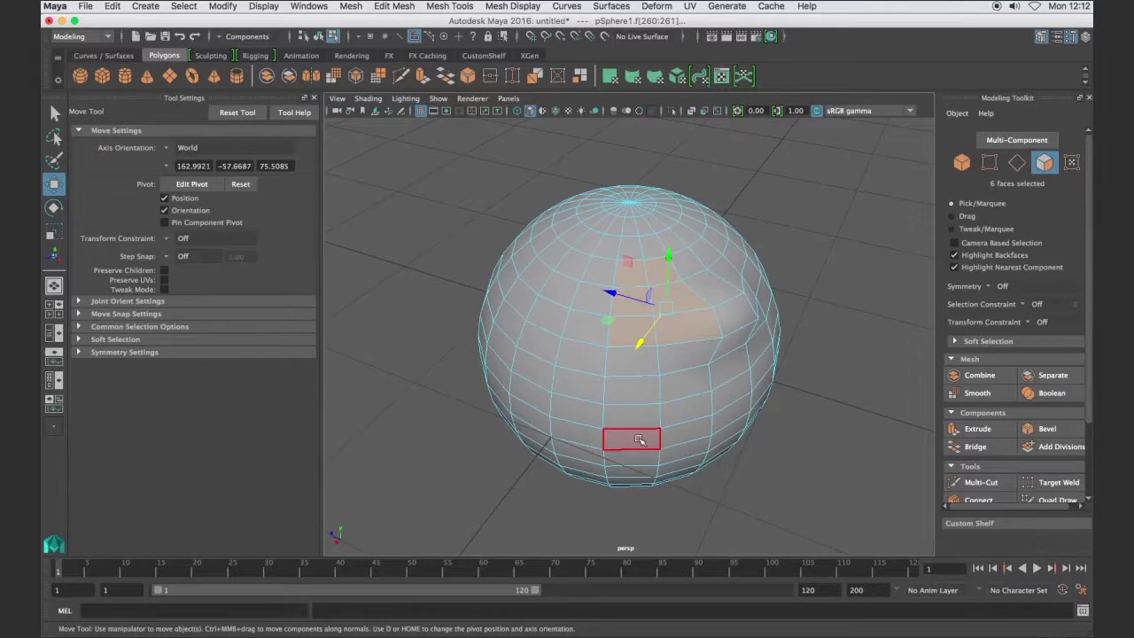
left_click(955, 217)
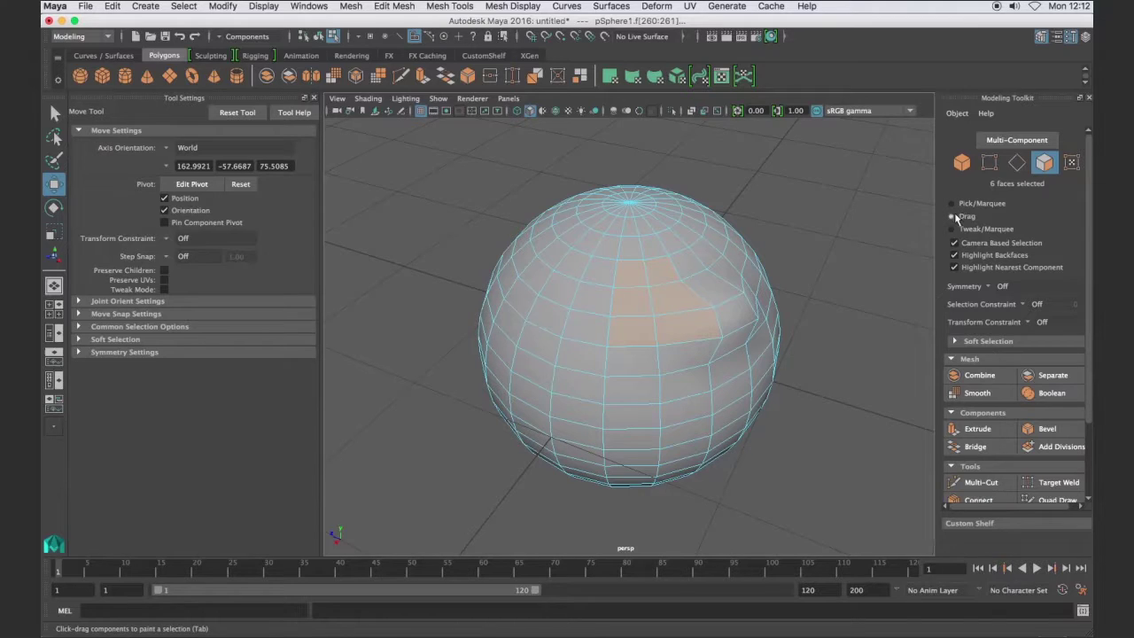
key("Tab")
key("Tab")
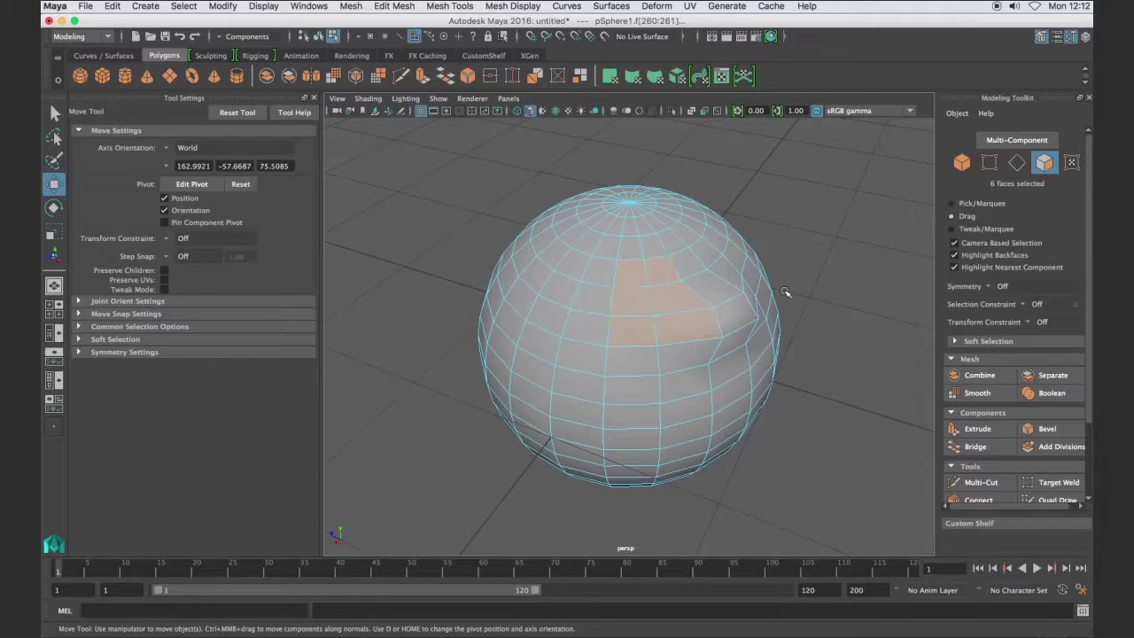
key("Tab")
key("Tab")
mouse_move(575, 260)
left_mouse_down()
mouse_move(541, 410)
mouse_move(626, 435)
mouse_move(628, 360)
mouse_move(677, 389)
left_mouse_up()
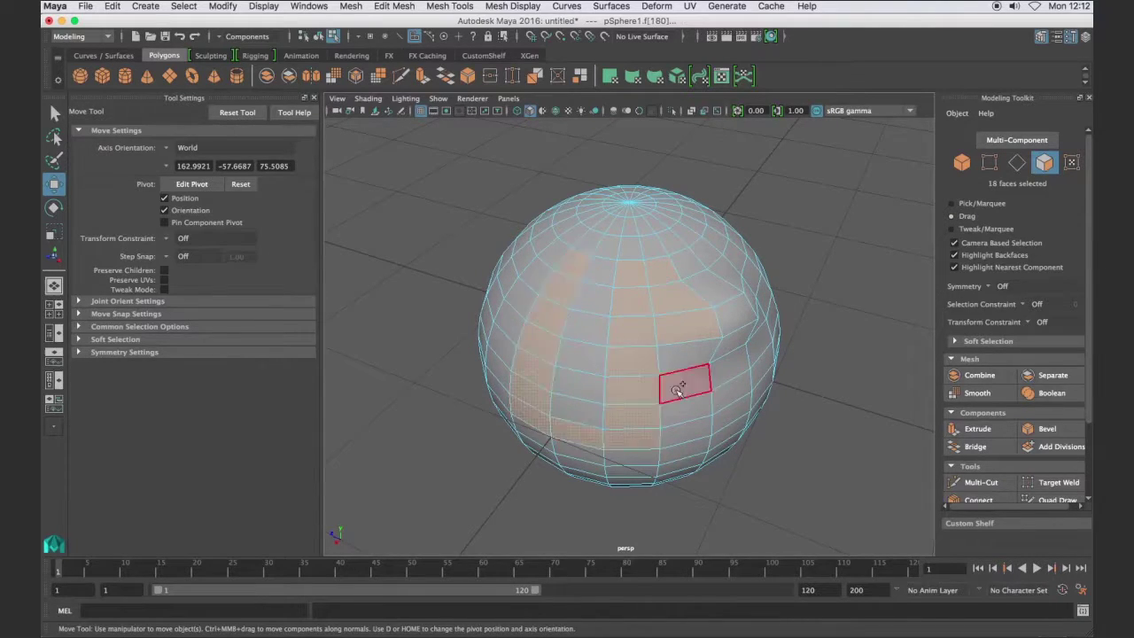
key("Tab")
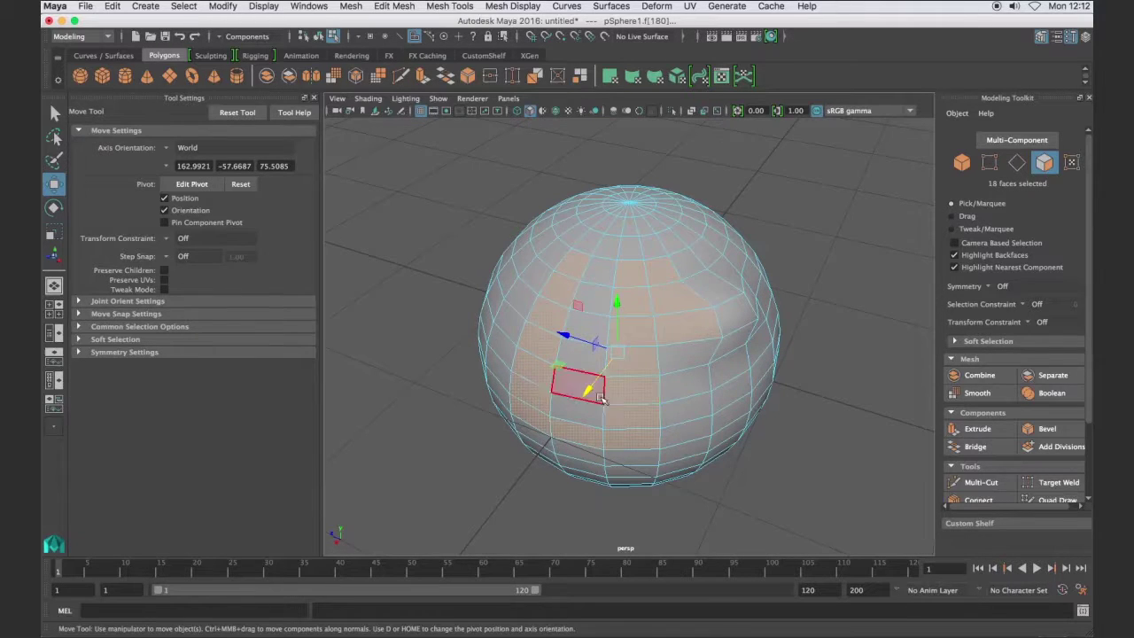
Step: Push the 18 faces outward, undo the move, and clear the selection
mouse_move(588, 389)
left_mouse_down()
mouse_move(569, 410)
mouse_move(592, 404)
left_mouse_up()
key("ctrl+z")
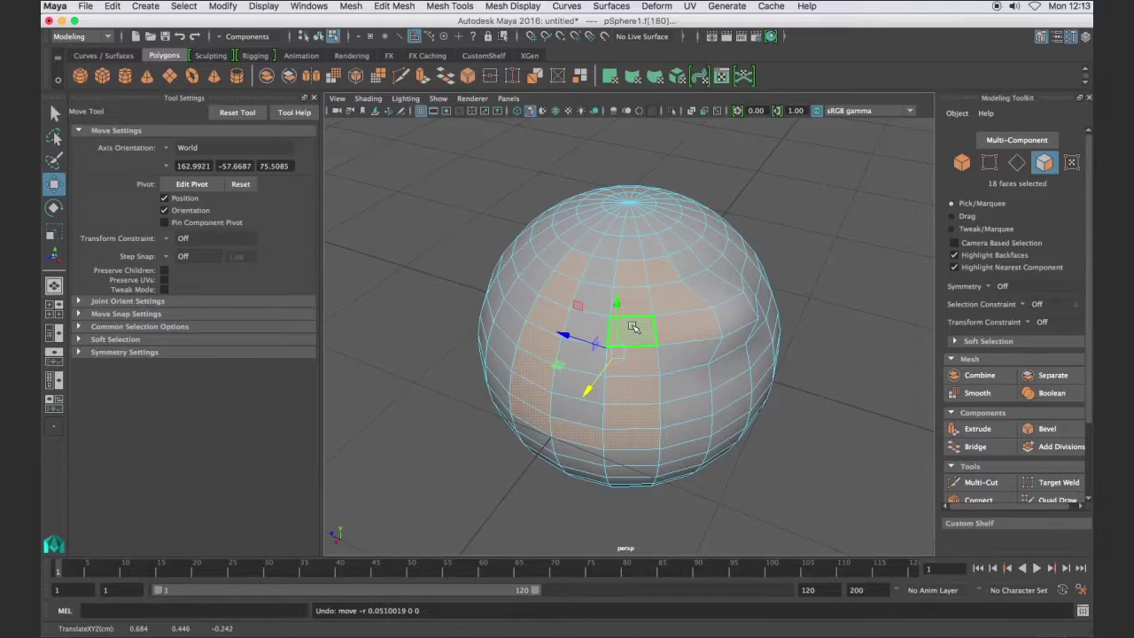
left_click(923, 224)
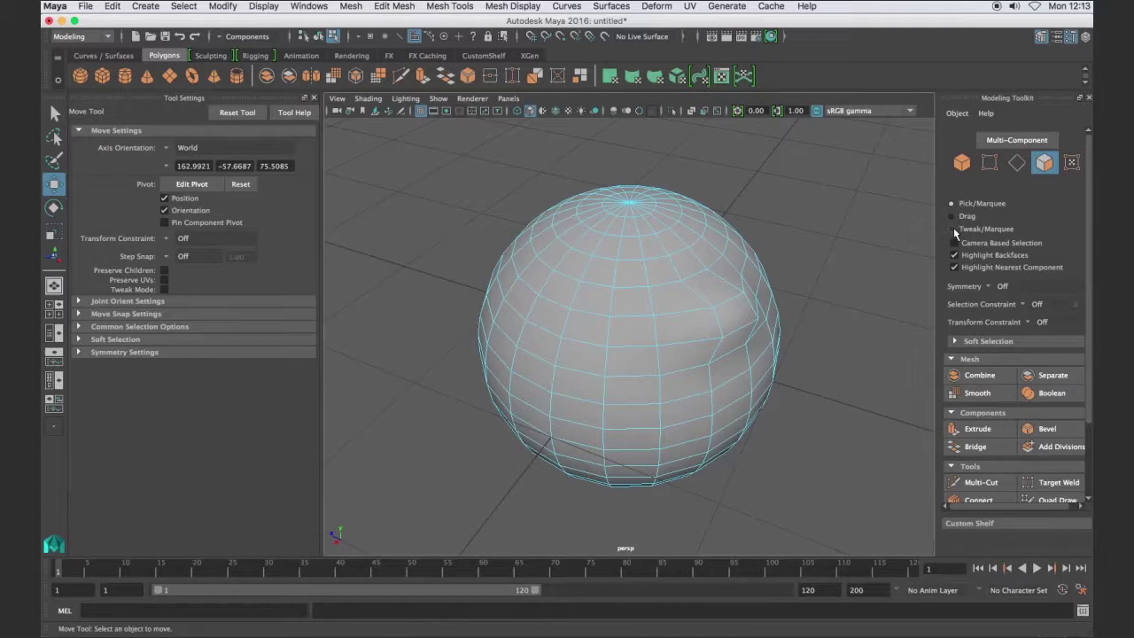
Step: In Tweak/Marquee mode, drag a face out into a spout and marquee-select a 2x2 face patch
left_click(951, 229)
left_click_drag(664, 434, 721, 393)
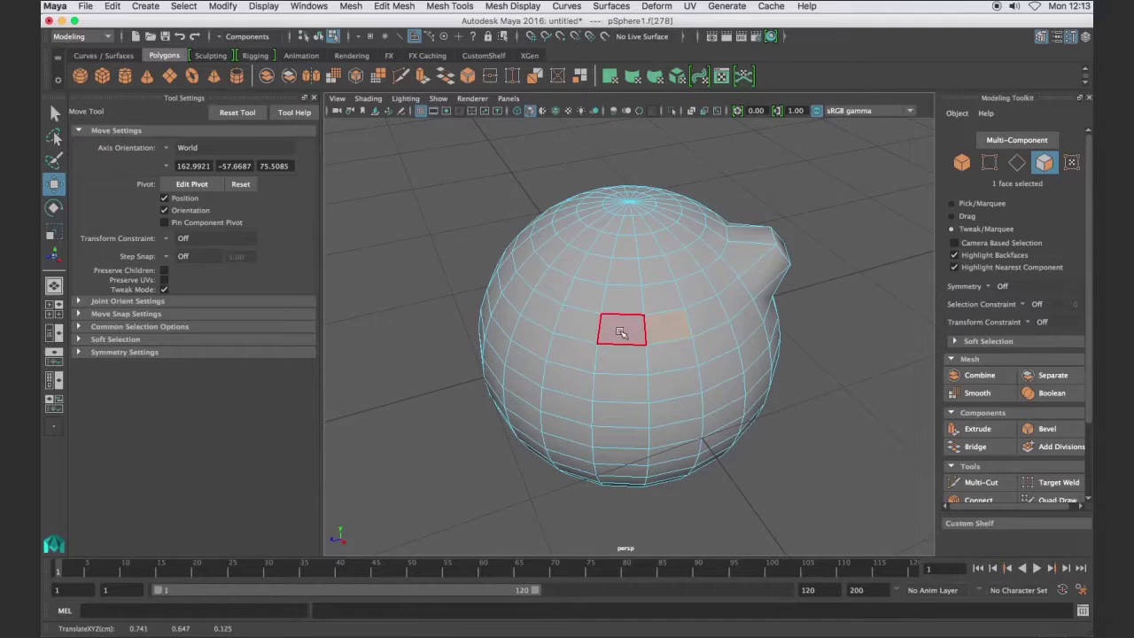
left_click_drag(620, 327, 671, 359)
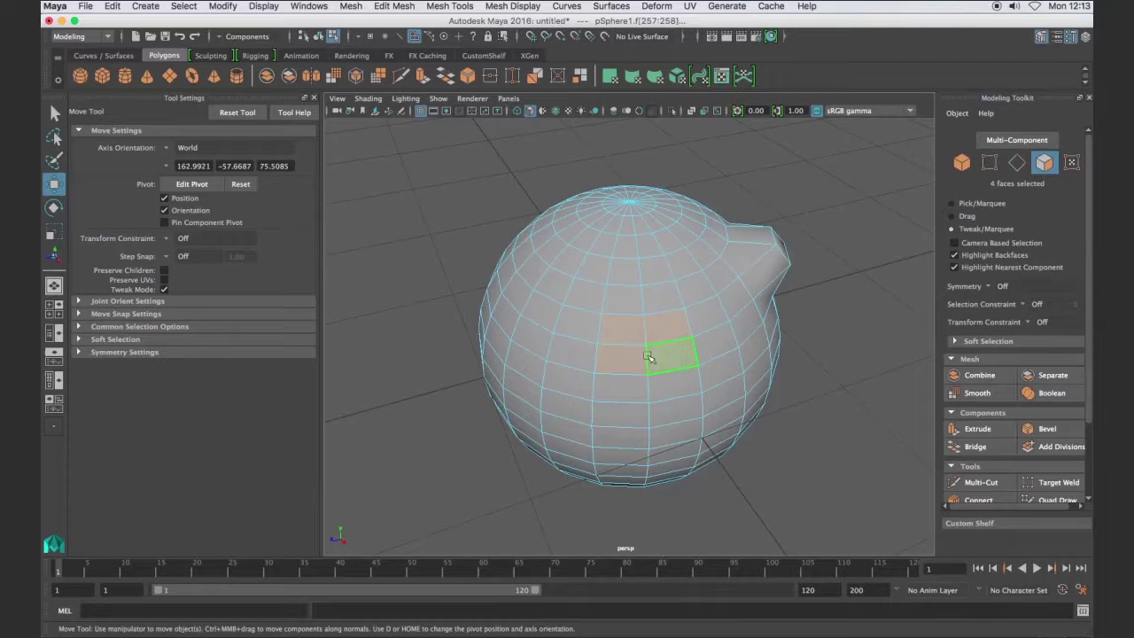
left_click_drag(650, 371, 720, 372, "alt")
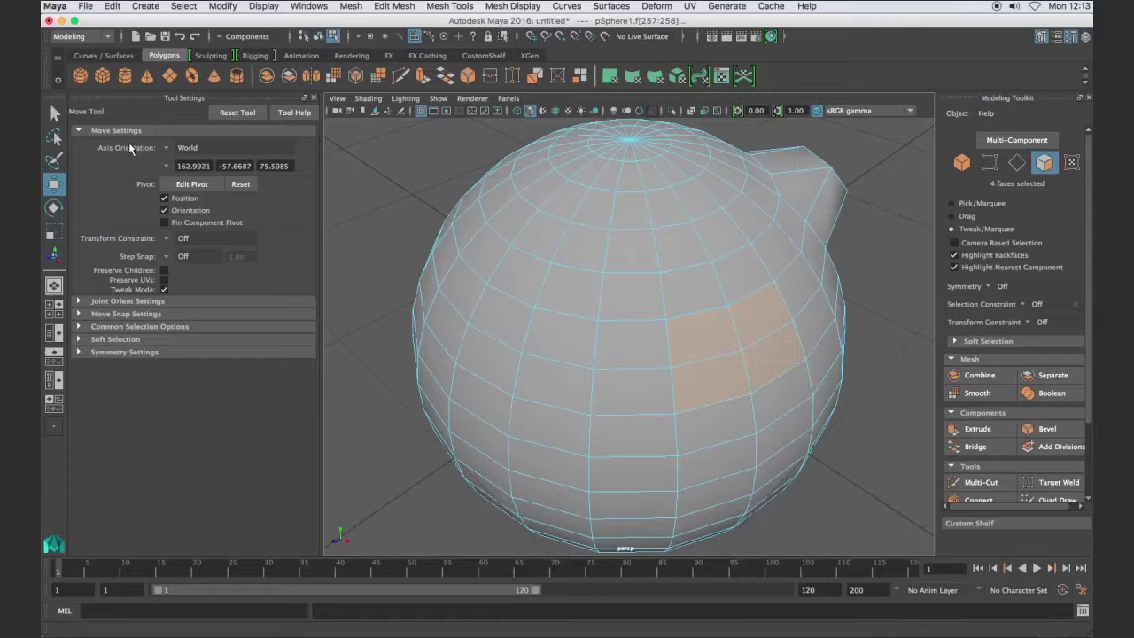
Step: Set the move axis orientation to Object and tweak-drag the four-face patch up and right
left_click(171, 149)
left_click(177, 152)
left_click_drag(728, 379, 778, 340)
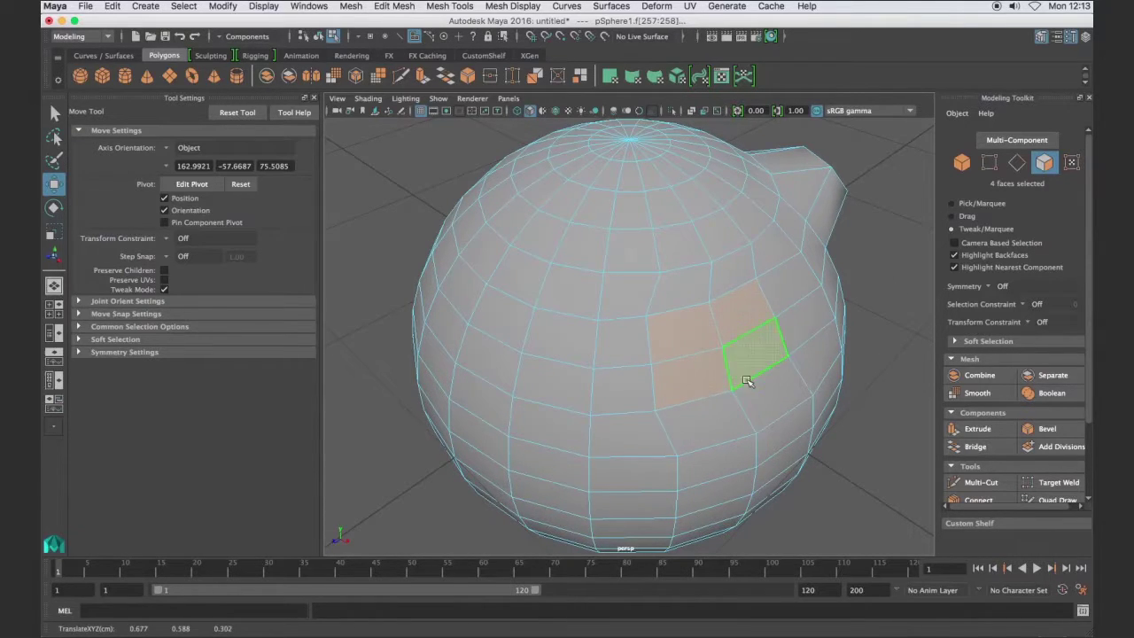
Step: Select individual faces, orbit the bump to the right, and switch to Pick/Marquee
left_click(622, 268)
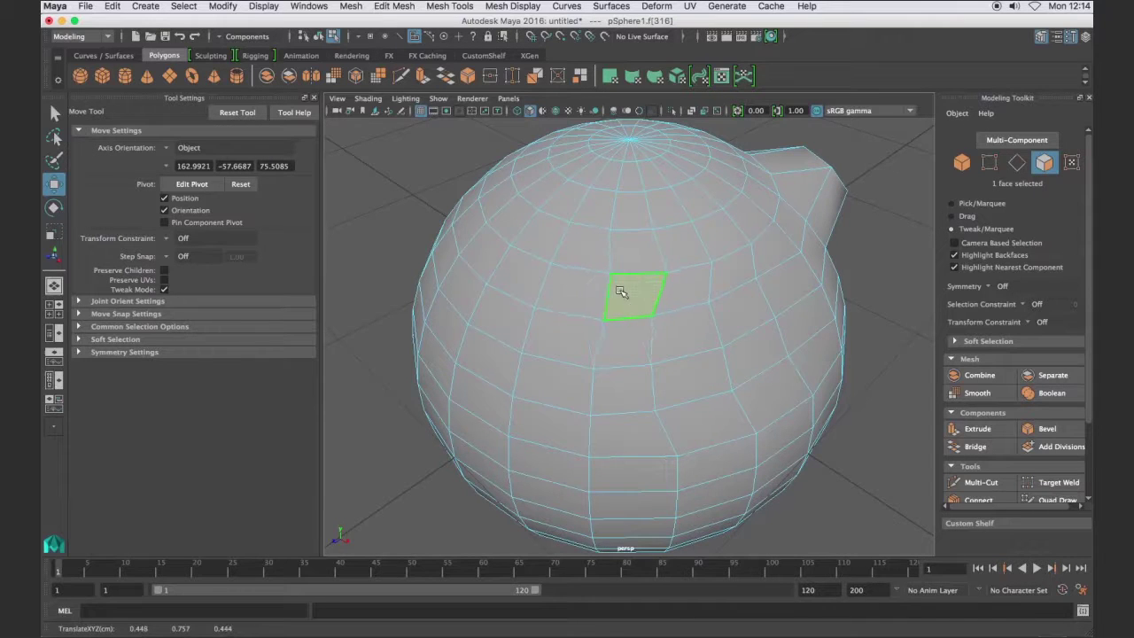
left_click(591, 381)
left_click(653, 423)
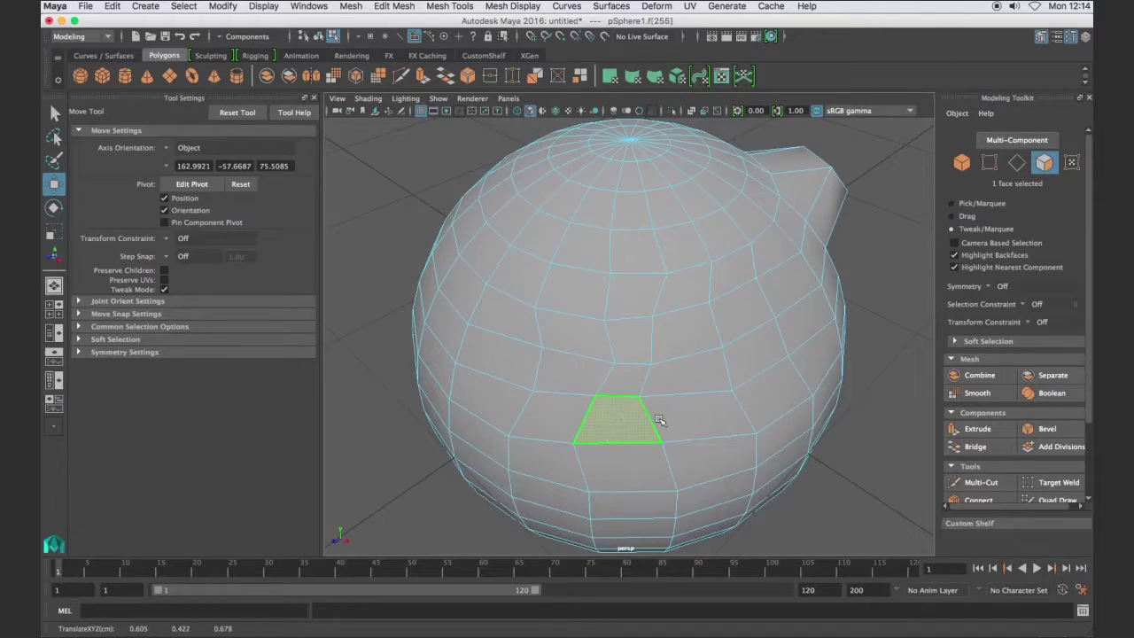
left_click_drag(652, 423, 726, 390, "alt")
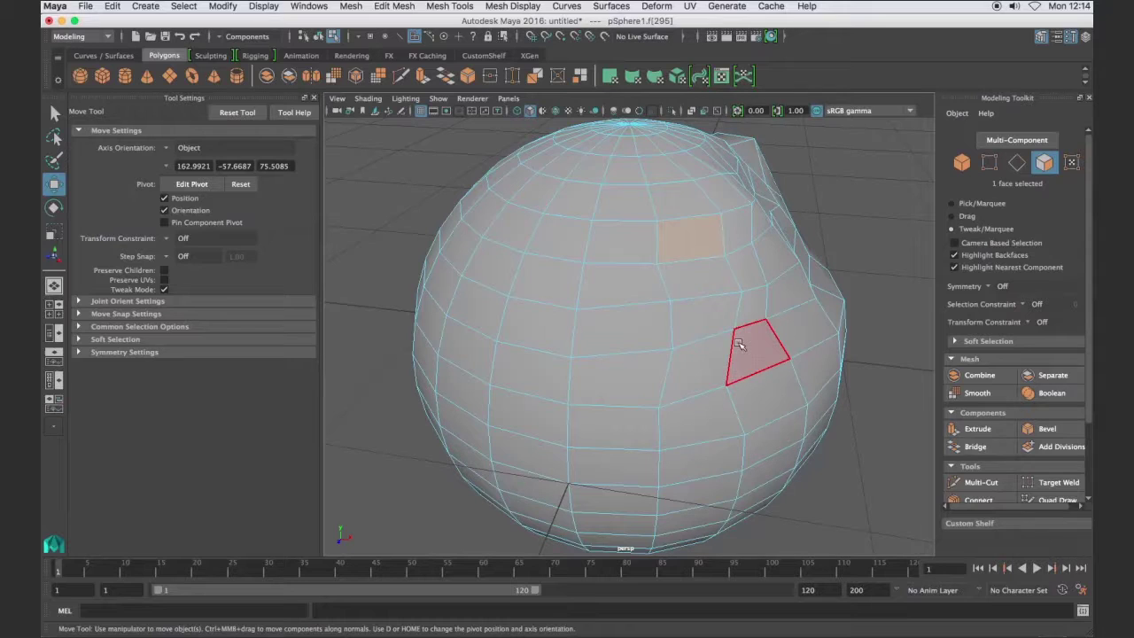
left_click(975, 203)
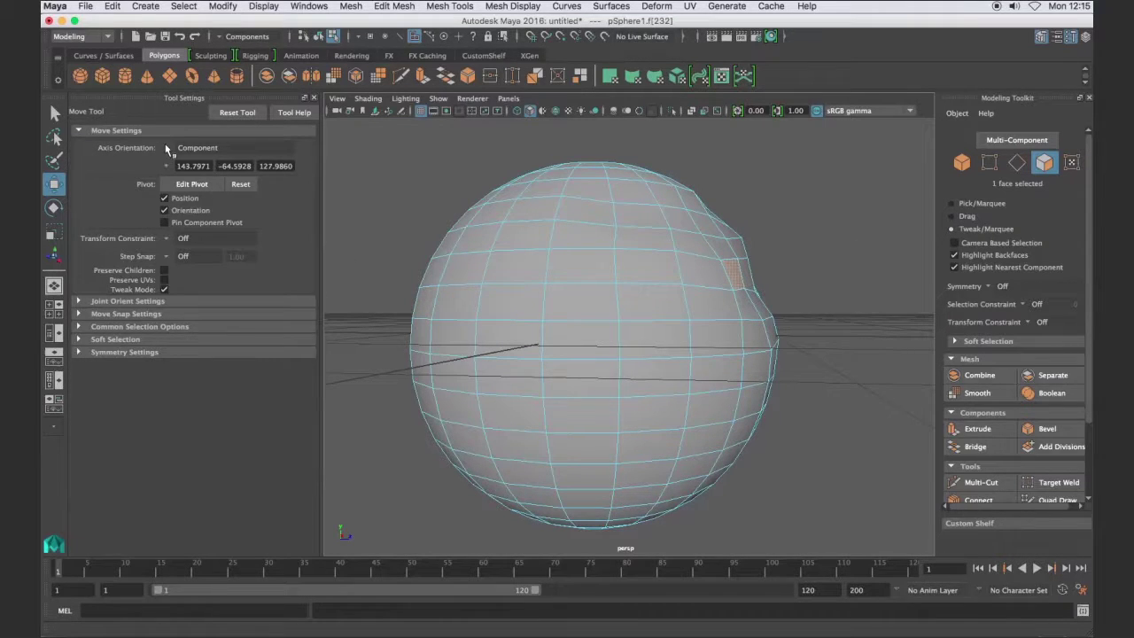
Step: With Object axes and Pick/Marquee, drag the selected face's Z arrow inward to dent it
left_click(166, 150)
left_click(190, 152)
left_click(951, 203)
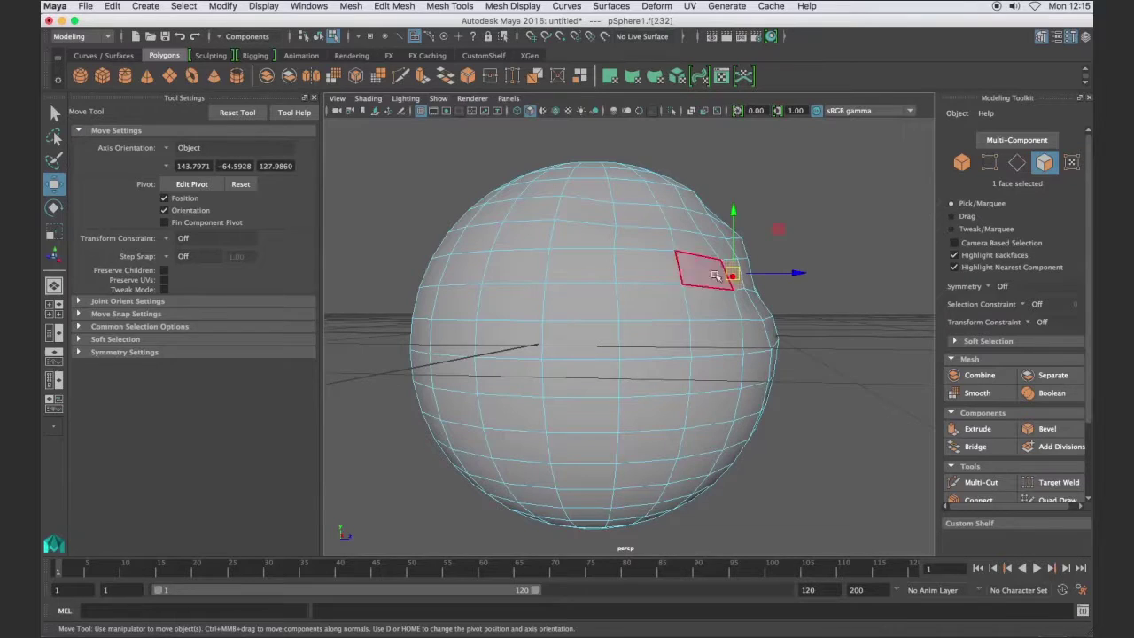
left_click_drag(797, 273, 780, 278)
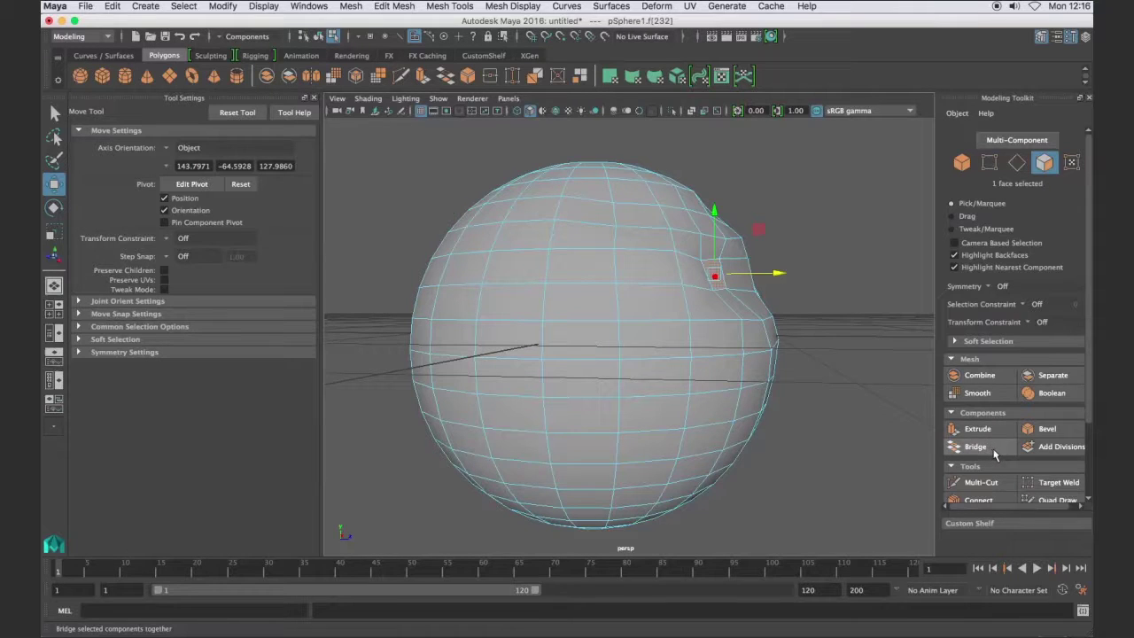
scroll(991, 434, "down", 3)
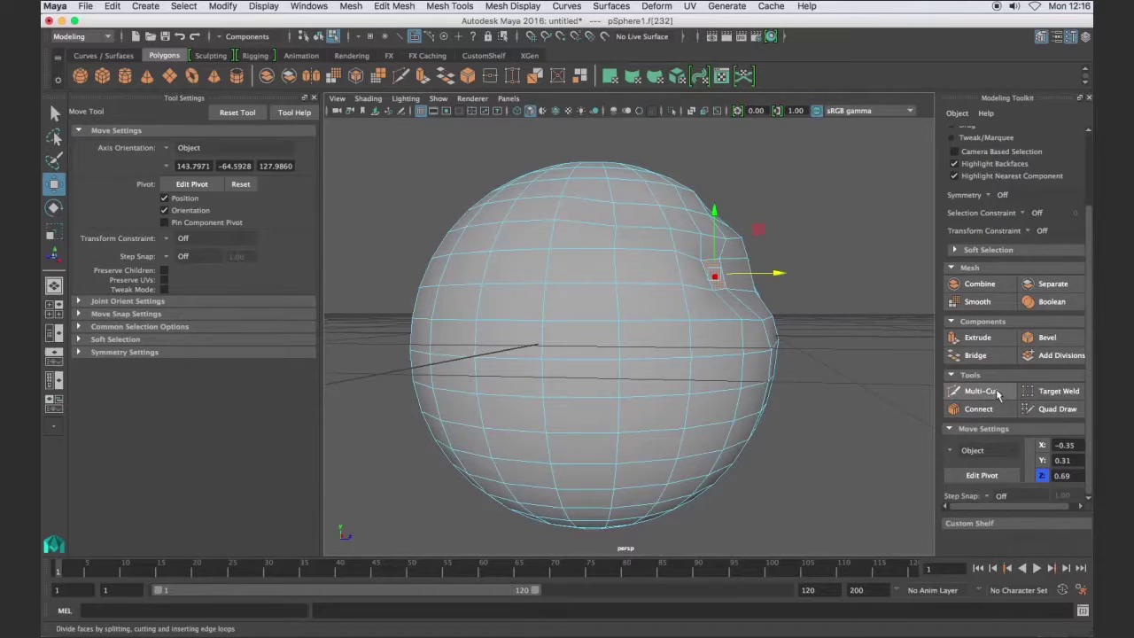
scroll(999, 394, "up", 3)
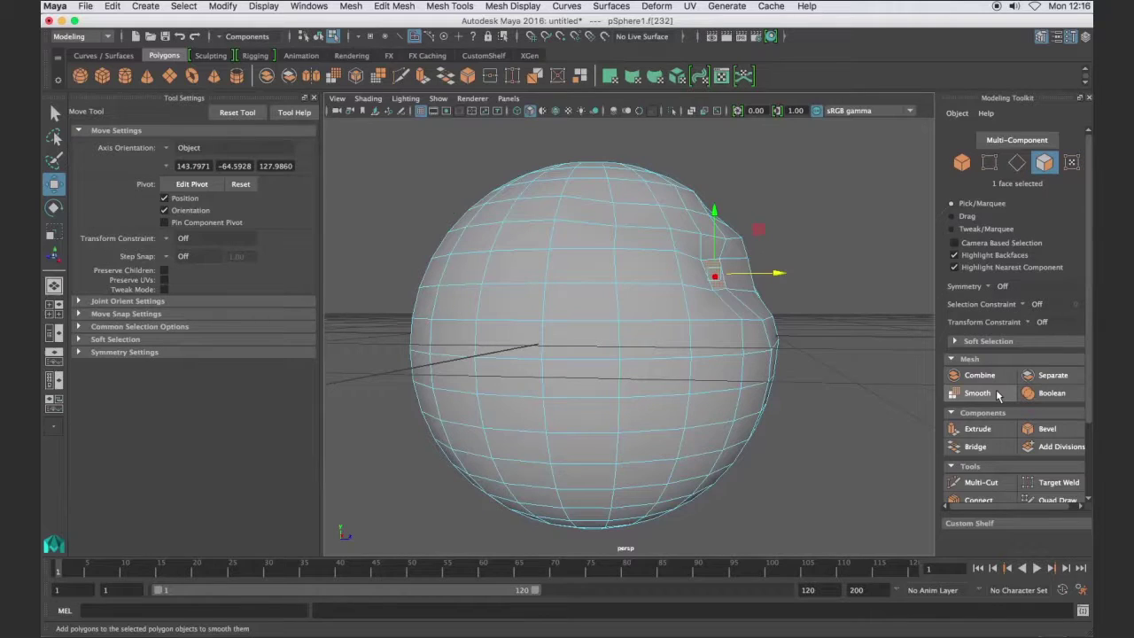